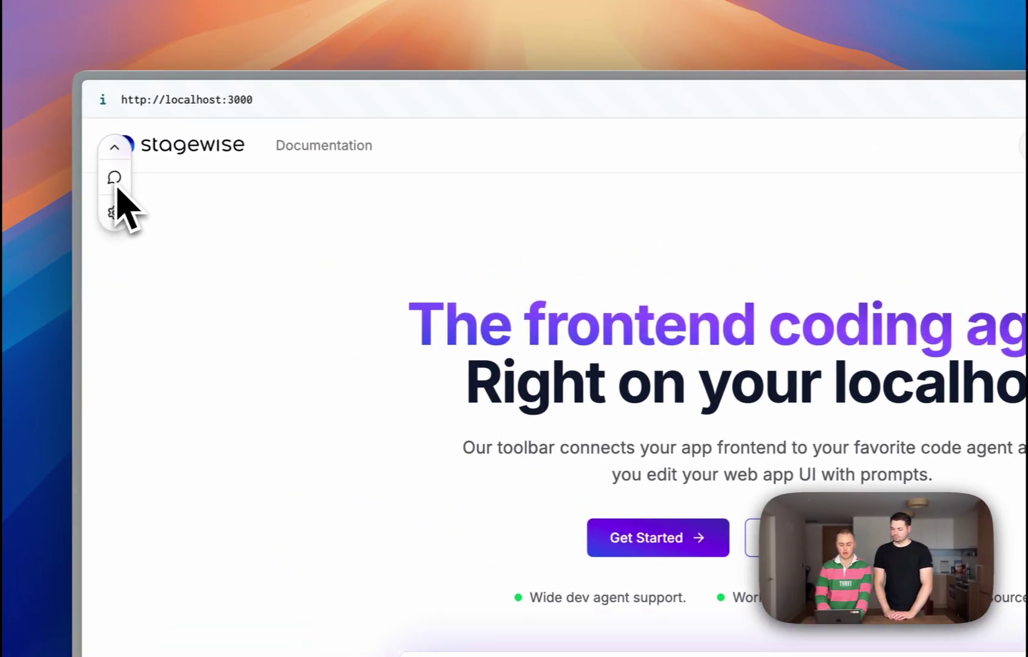
# Step: With the hero section as context, send the agent a request for a 'Backed by Y Combinator' badge image
pyautogui.click(115, 179)
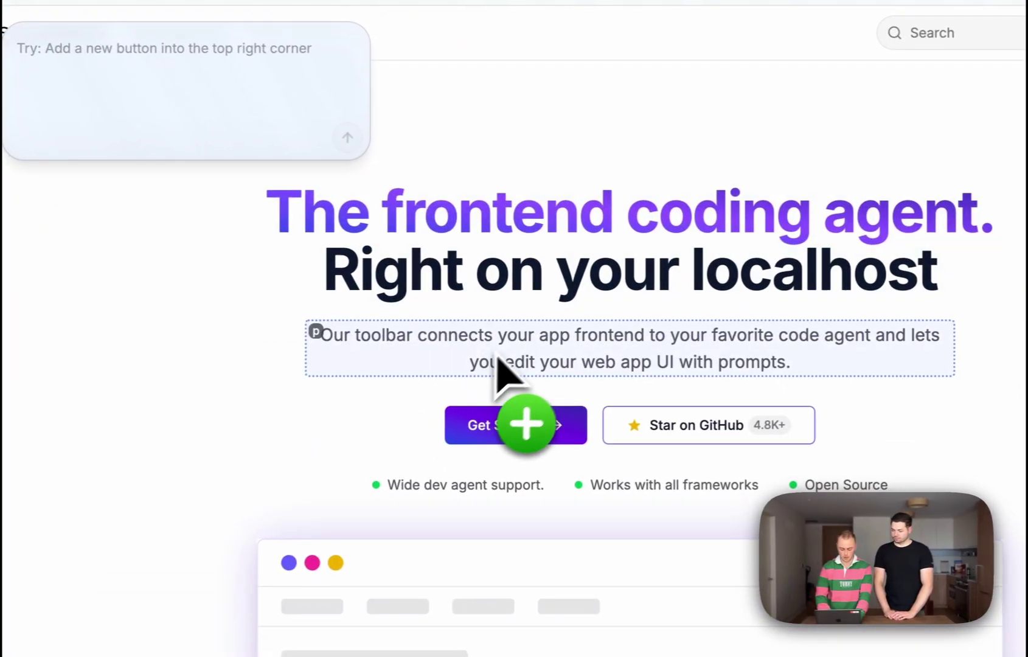
pyautogui.click(534, 333)
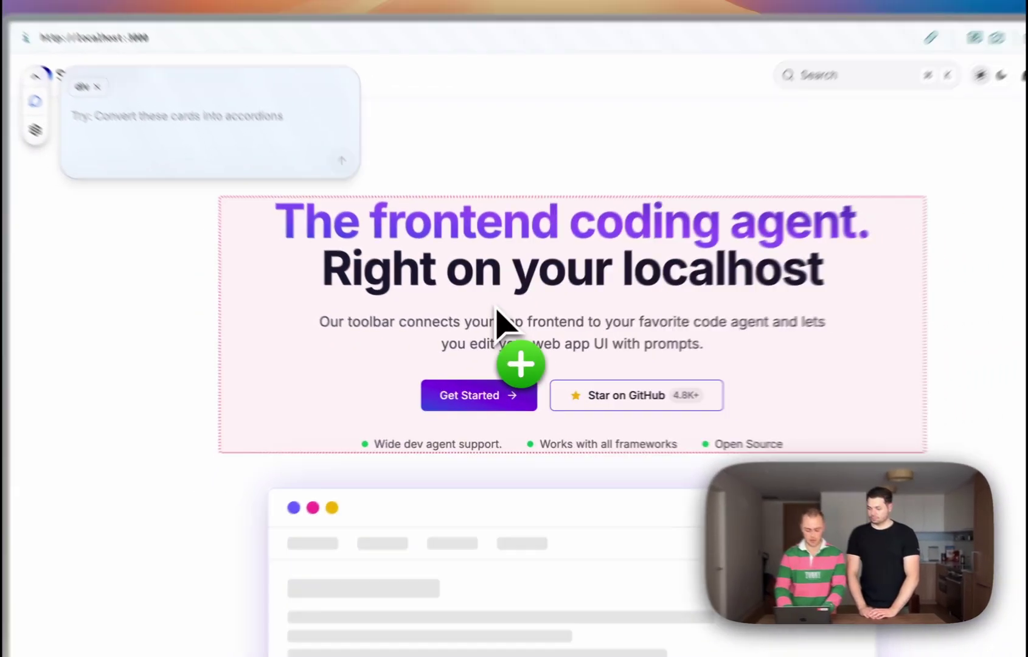
pyautogui.write('Ad')
pyautogui.write('d a backed by yc badge using this image:')
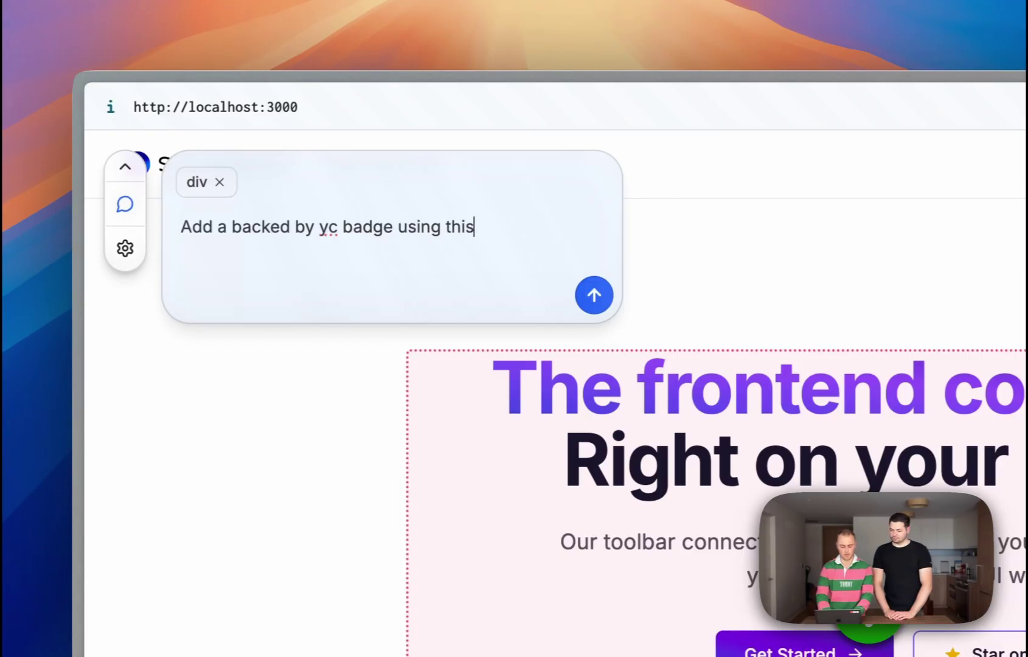
pyautogui.write('https://upload.wikimedia.org/wikipedia/commons/thumb/b/b2/Y_Combinator_logo.svg/1200px-Y_Combinator_logo.svg.png')
pyautogui.press('Return')
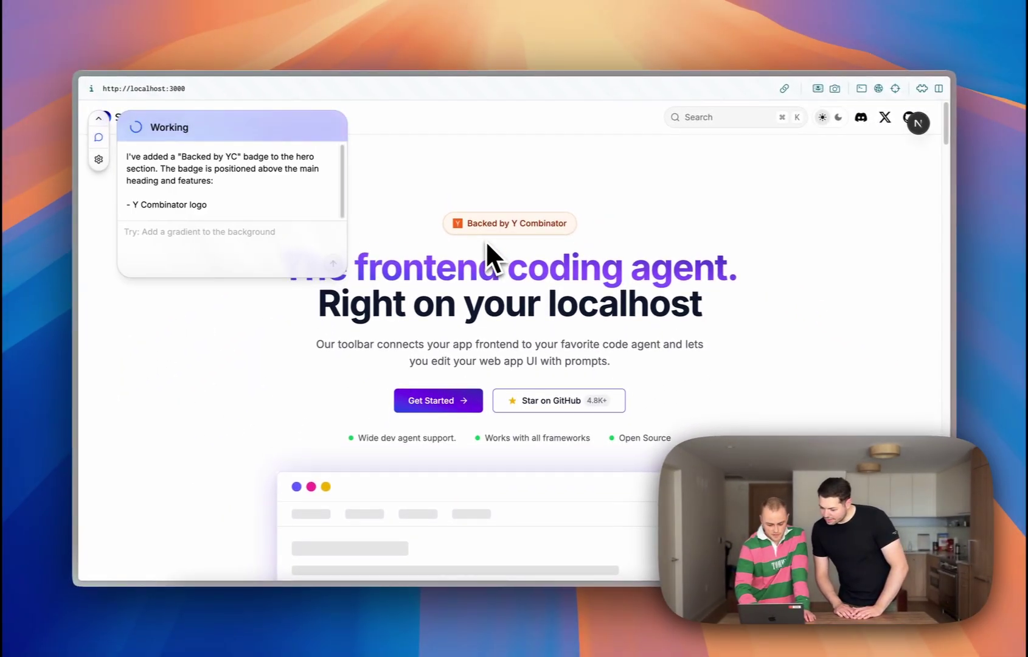
pyautogui.scroll(-3, 491, 258)
pyautogui.scroll(-3, 490, 257)
pyautogui.scroll(-3, 491, 258)
pyautogui.scroll(-4, 485, 241)
pyautogui.scroll(-4, 485, 240)
pyautogui.scroll(-4, 486, 240)
pyautogui.scroll(-3, 485, 240)
pyautogui.scroll(-1, 486, 240)
pyautogui.scroll(2, 486, 240)
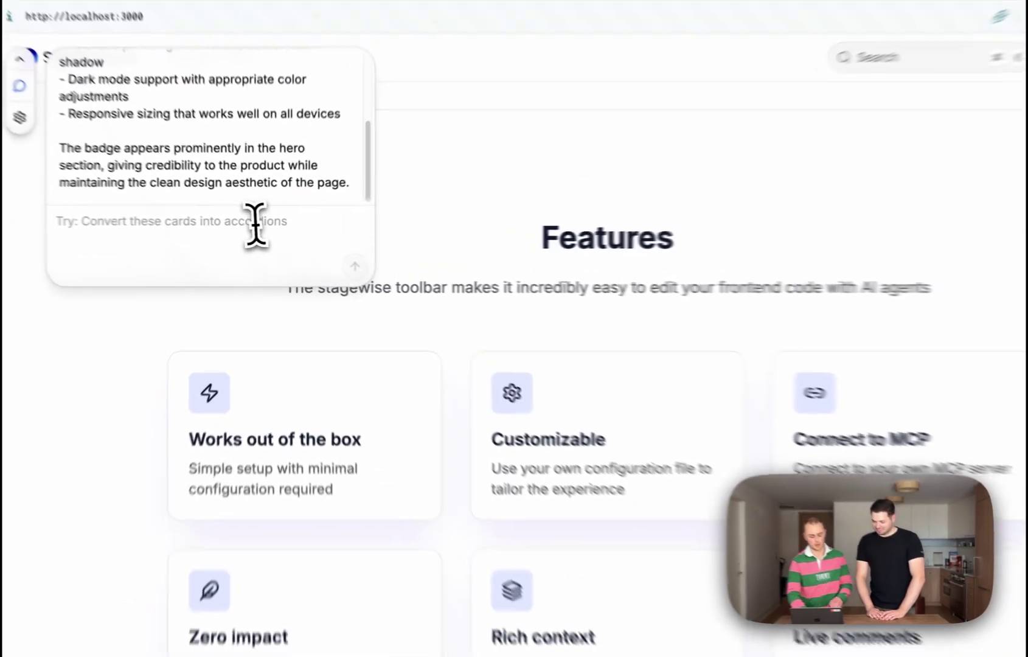
# Step: Attach the six feature cards, including Customizable, Live comments, Rich context and Connect to MCP, as context
pyautogui.click(249, 221)
pyautogui.click(367, 433)
pyautogui.click(658, 418)
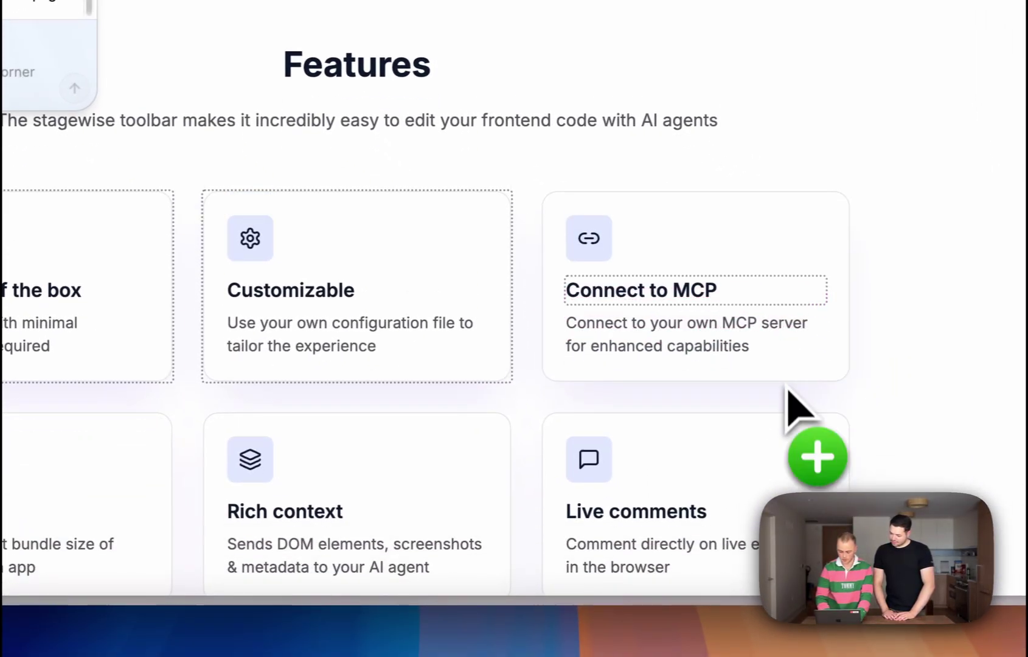
pyautogui.click(780, 471)
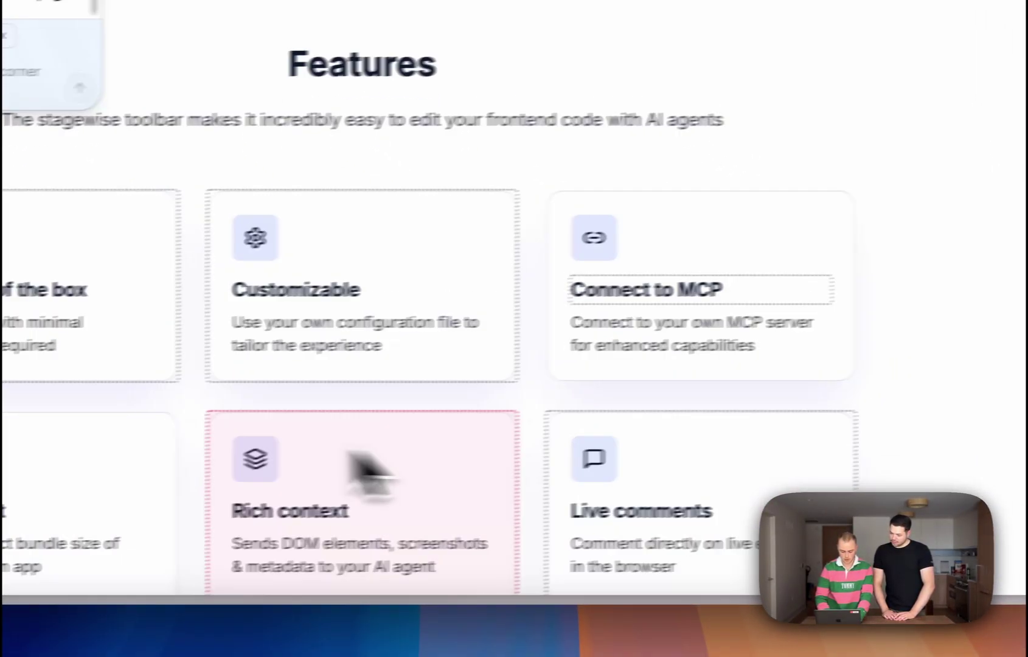
pyautogui.click(480, 468)
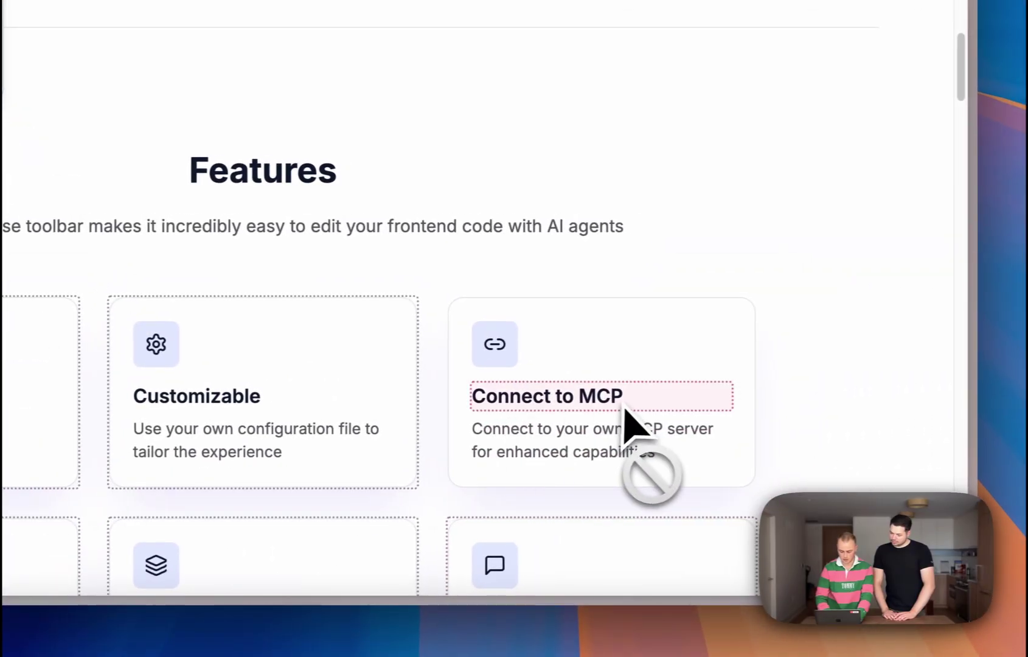
pyautogui.click(618, 410)
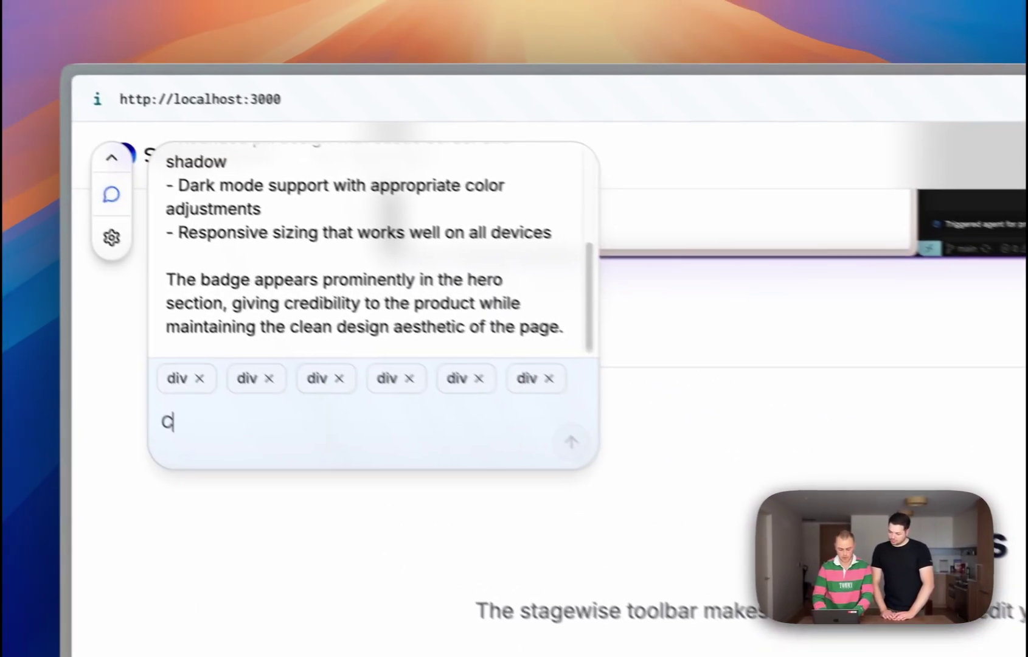
pyautogui.write('Combine the')
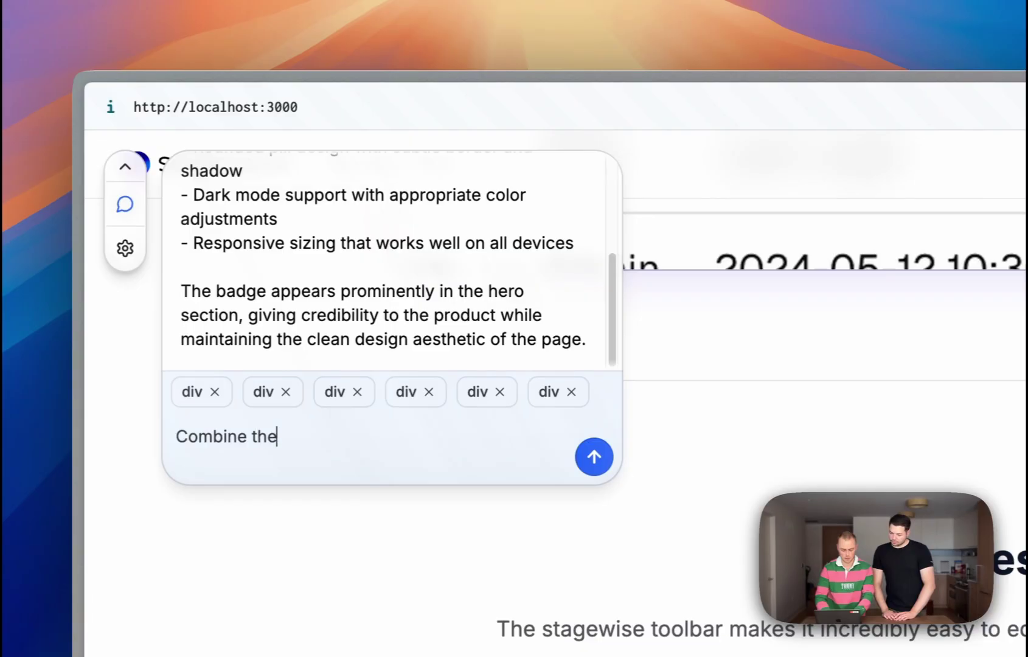
pyautogui.write('m into 3 instead of 6')
# Step: Send the 'Combine them into 3 instead of 6' request and let the agent merge the cards
pyautogui.press('Return')
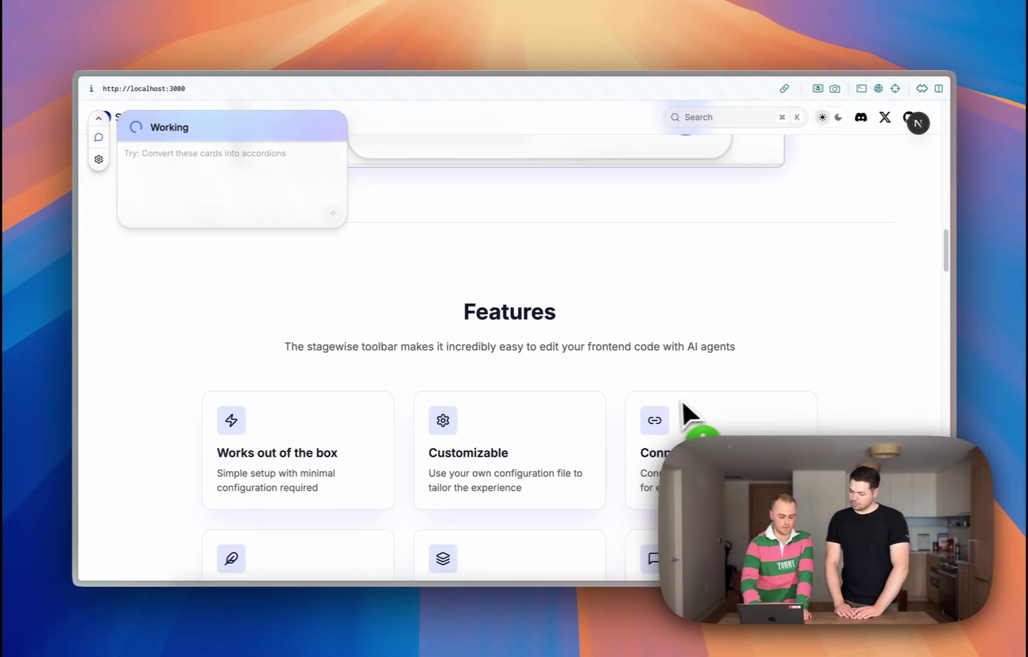
pyautogui.scroll(-1, 682, 400)
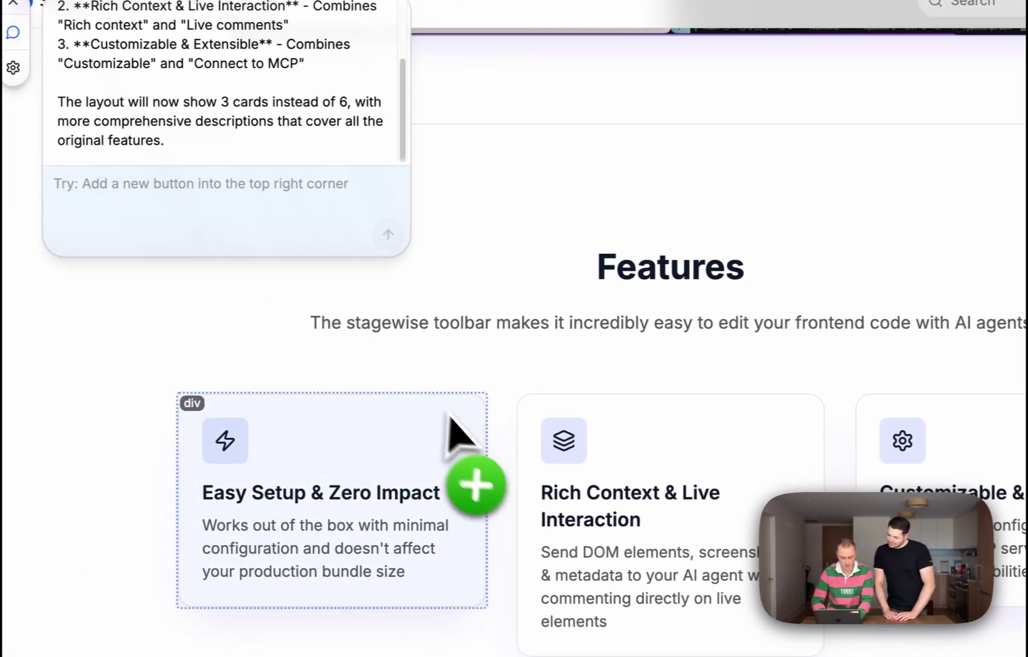
# Step: Attach the three combined cards and send 'Make them have the same height' to the agent
pyautogui.click(462, 434)
pyautogui.click(666, 471)
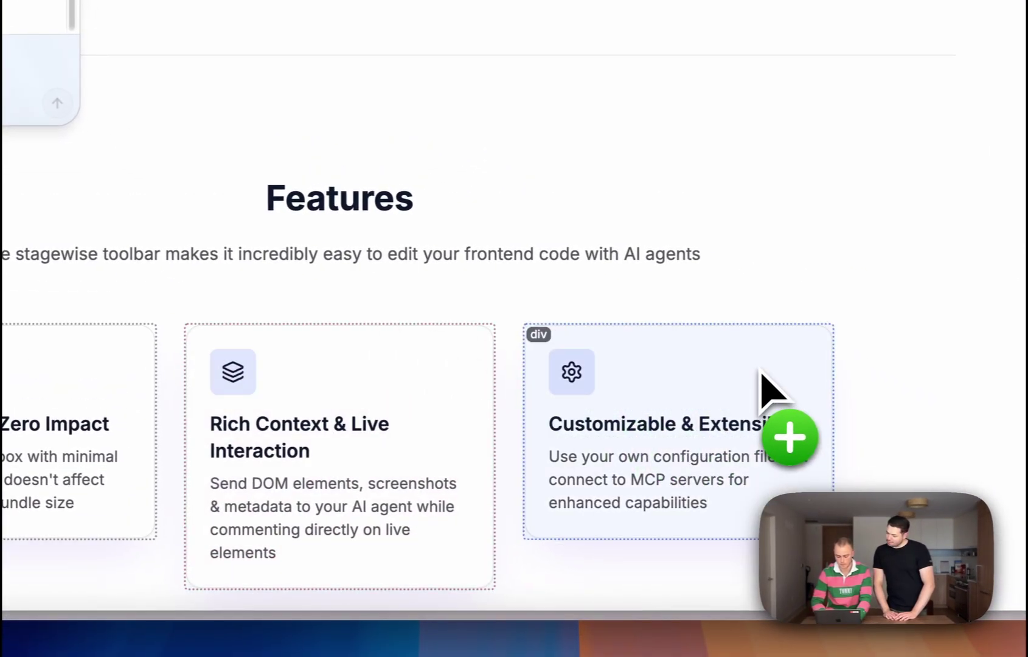
pyautogui.click(771, 387)
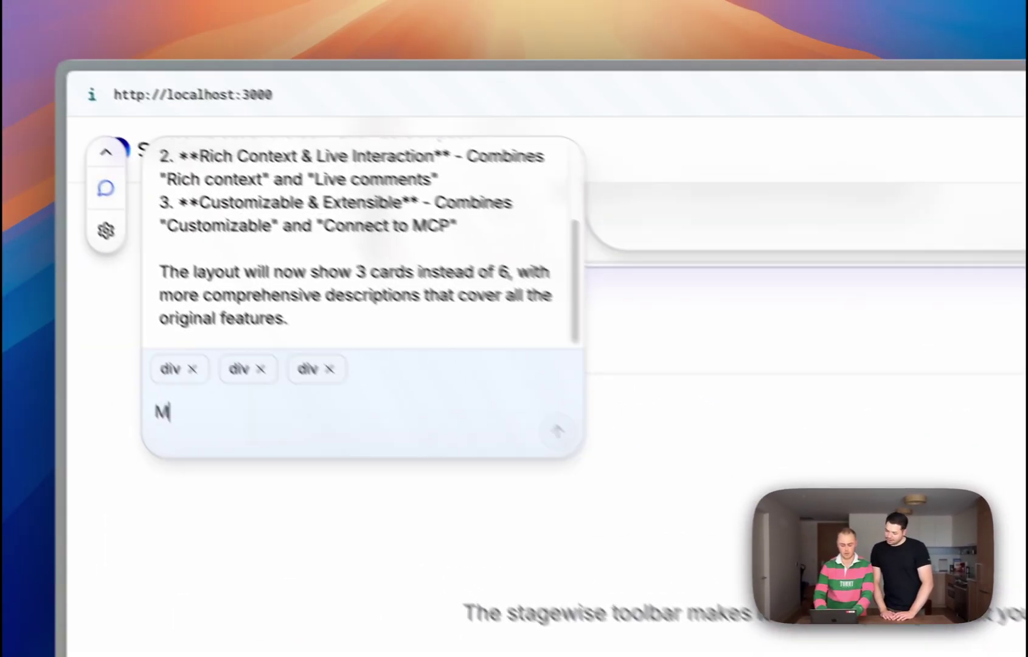
pyautogui.write('Make them have')
pyautogui.write(' the same hie')
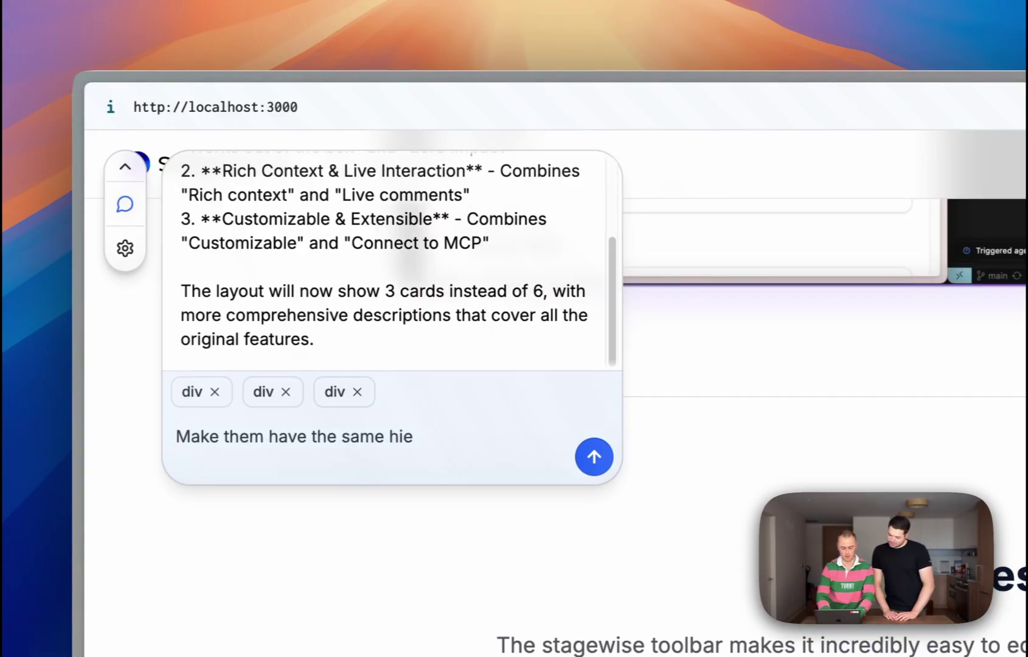
pyautogui.press('BackSpace')
pyautogui.press('BackSpace')
pyautogui.write('eight')
pyautogui.press('Return')
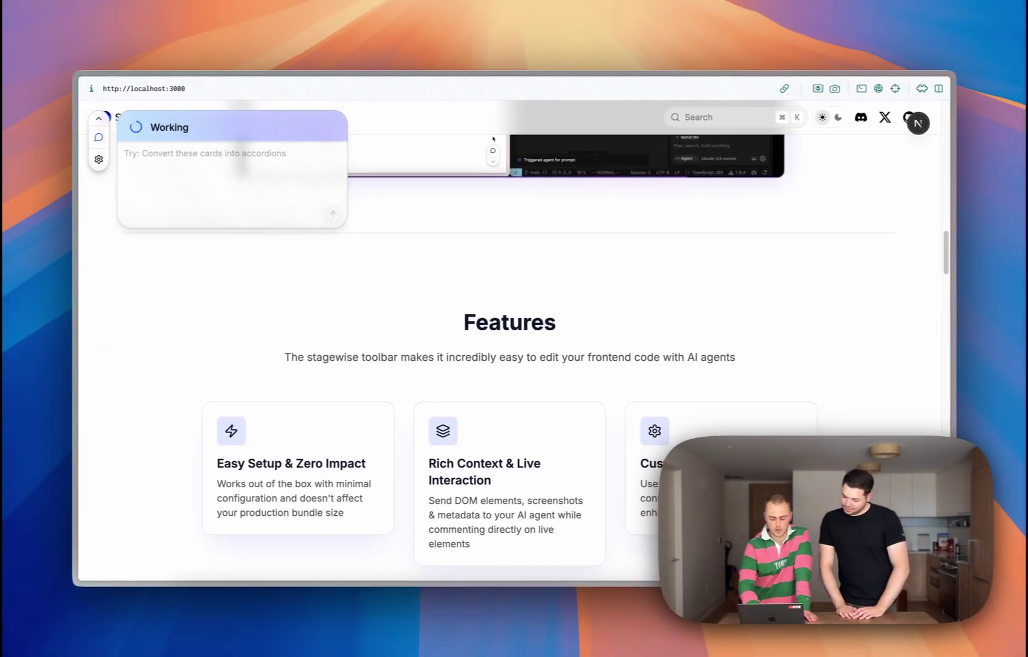
pyautogui.scroll(-3, 582, 435)
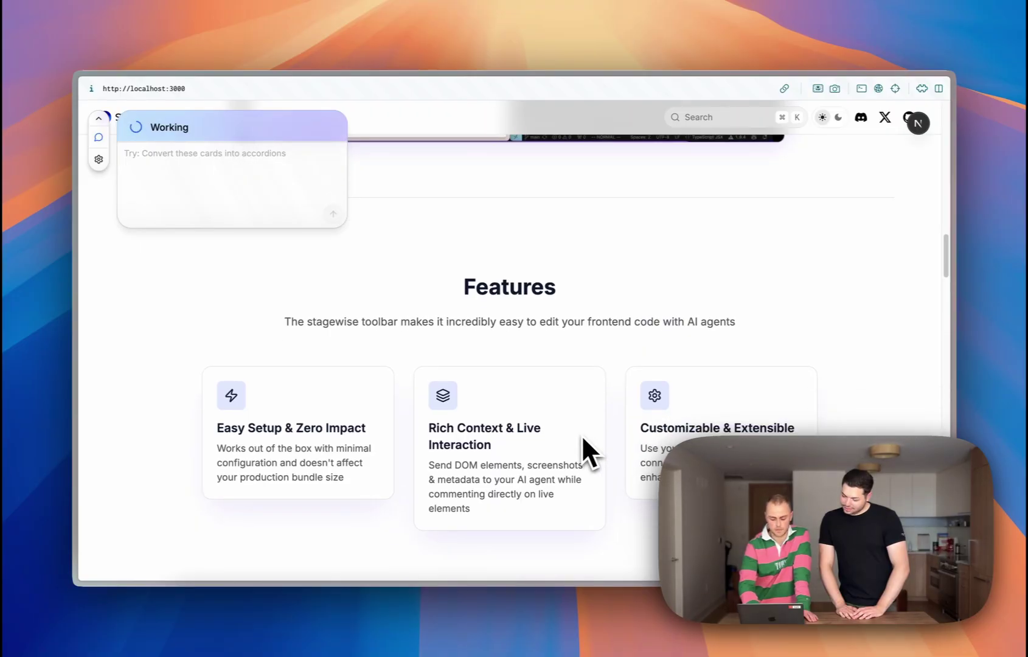